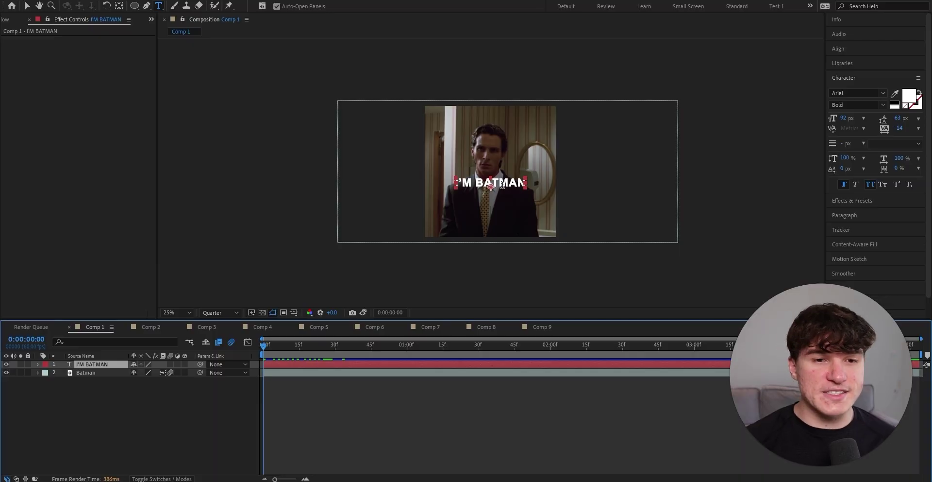
Search 'deep glow' and apply Deep Glow to the I'M BATMAN title layer
triple_click(502, 185)
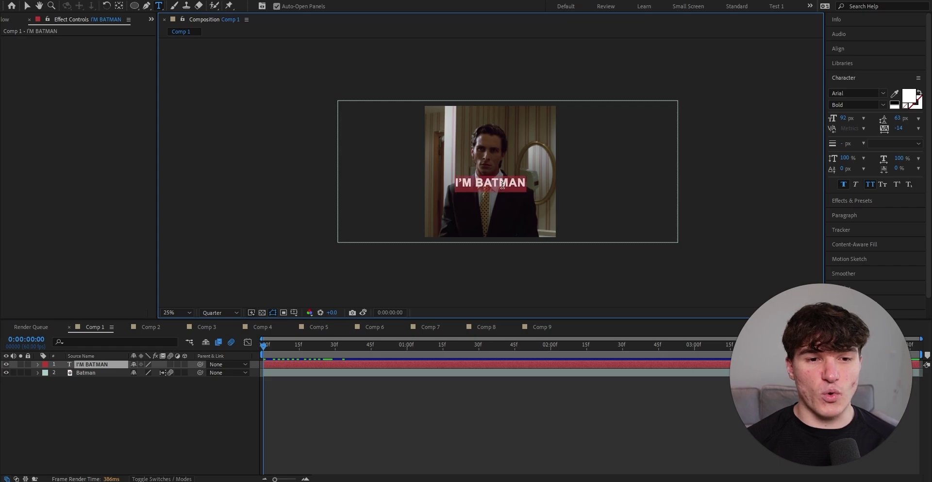
left_click(845, 117)
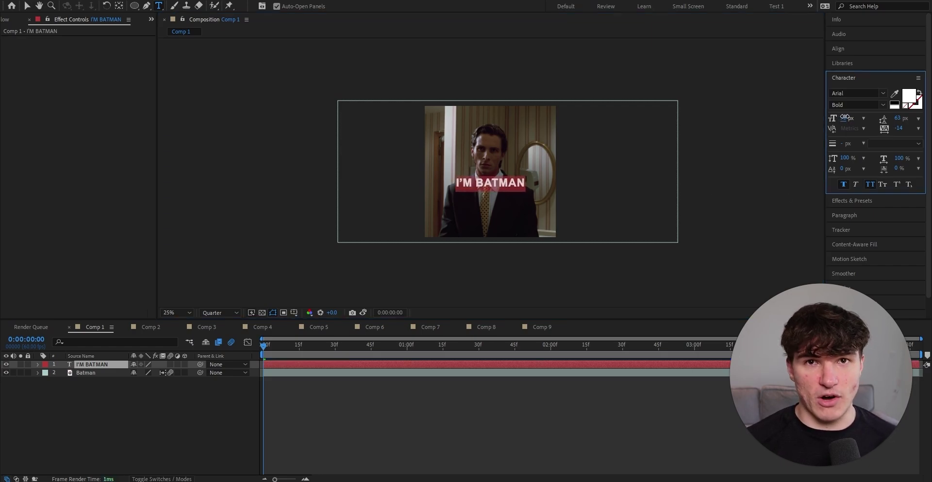
left_click(858, 199)
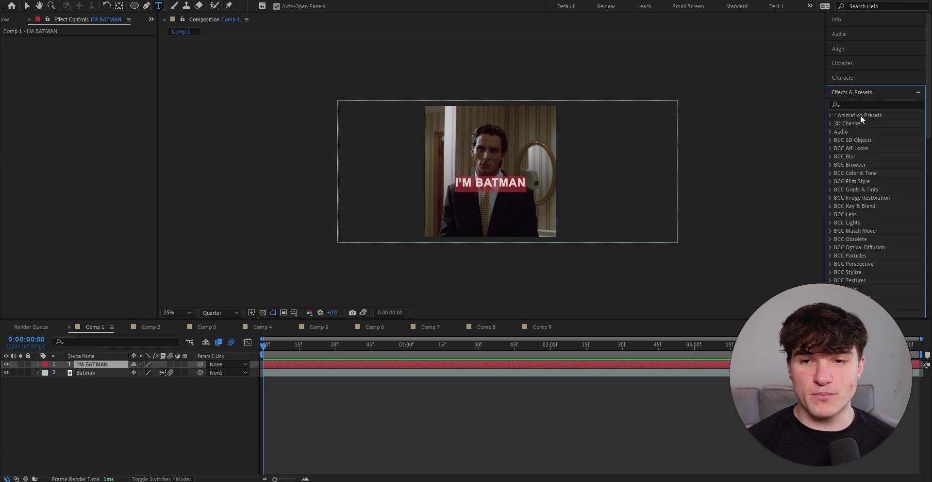
left_click(860, 104)
type("deep glow")
left_click_drag(865, 124, 351, 362)
Set the Deep Glow radius to 400 and exposure to 0.2
left_click(91, 56)
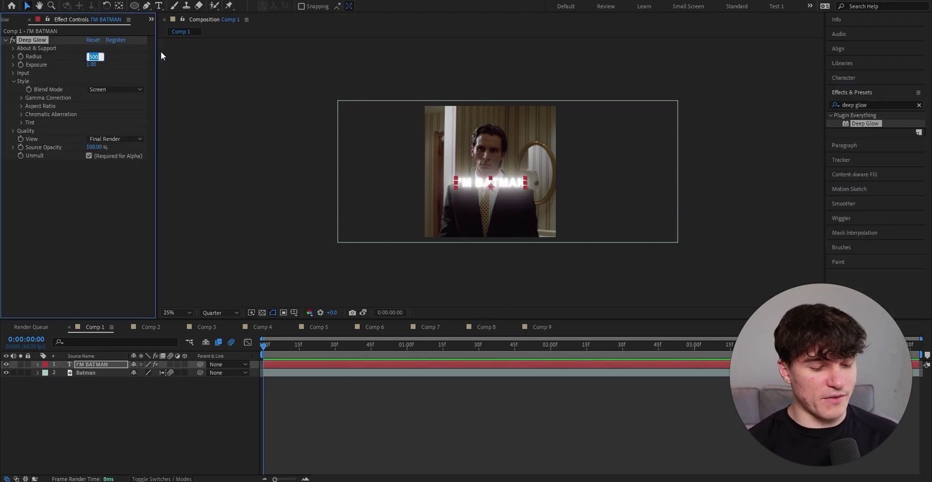
type("400")
key("Return")
left_click(95, 65)
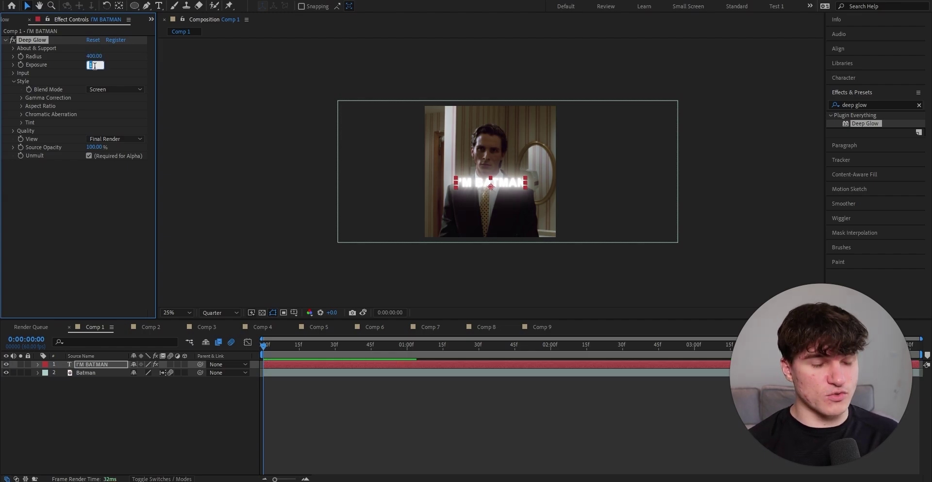
type("0.2")
key("Return")
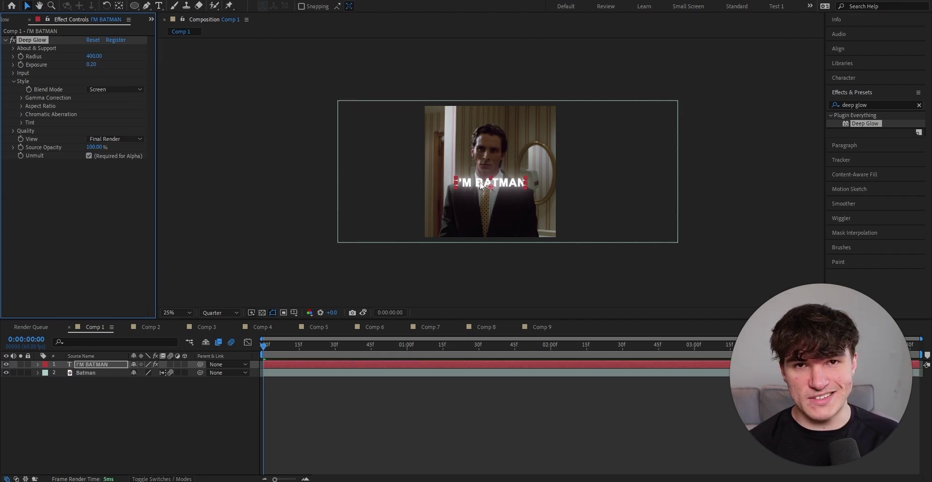
Search 'drop shad' and apply Drop Shadow to the I'M BATMAN title layer
double_click(854, 105)
type("drop shad")
left_click_drag(876, 173, 380, 364)
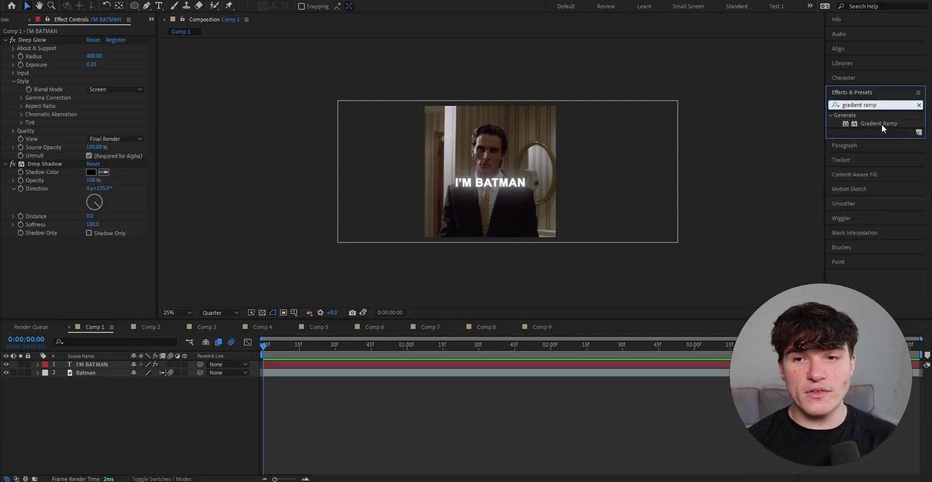
Apply Gradient Ramp, swap it to white-to-black, and place its start and end around the text
left_click_drag(882, 124, 70, 43)
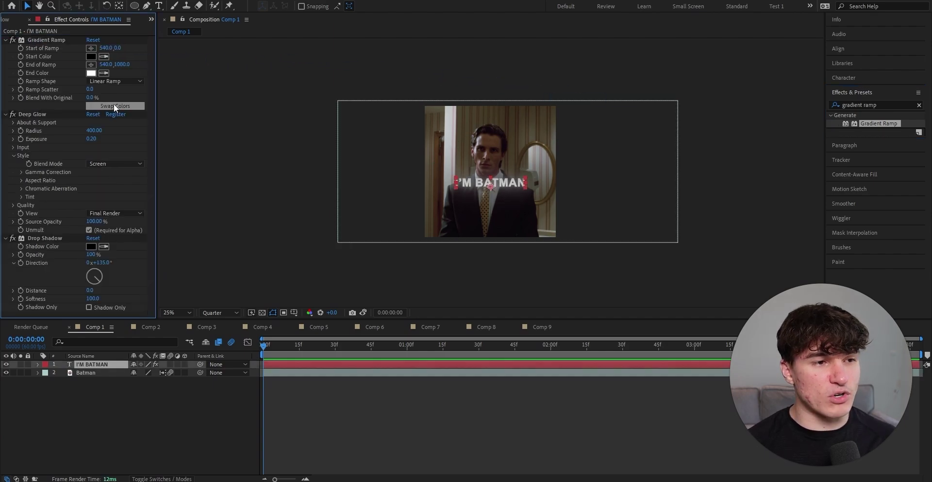
left_click(115, 106)
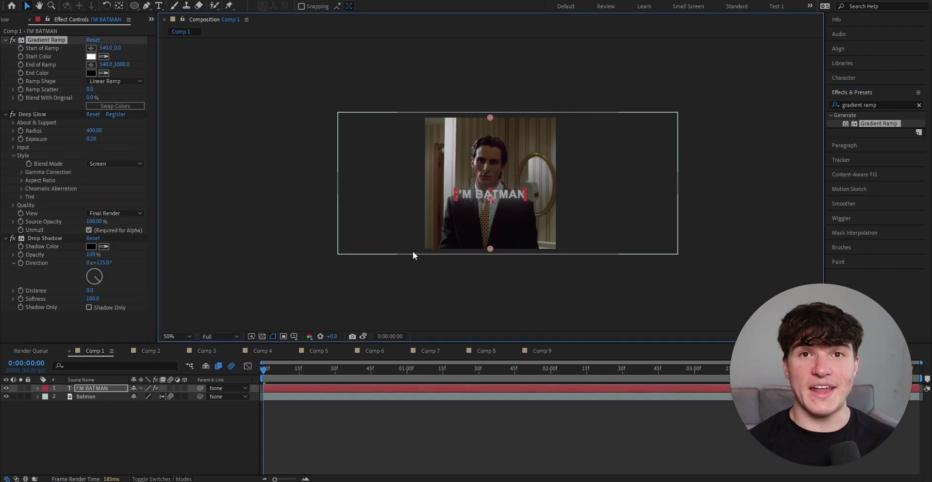
scroll(413, 250, "up", 1)
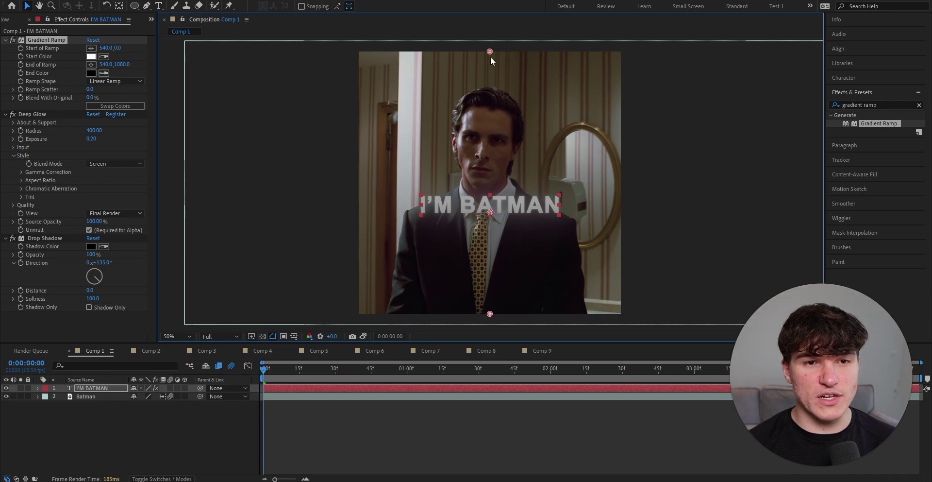
left_click_drag(488, 49, 491, 188)
left_click_drag(490, 313, 490, 197)
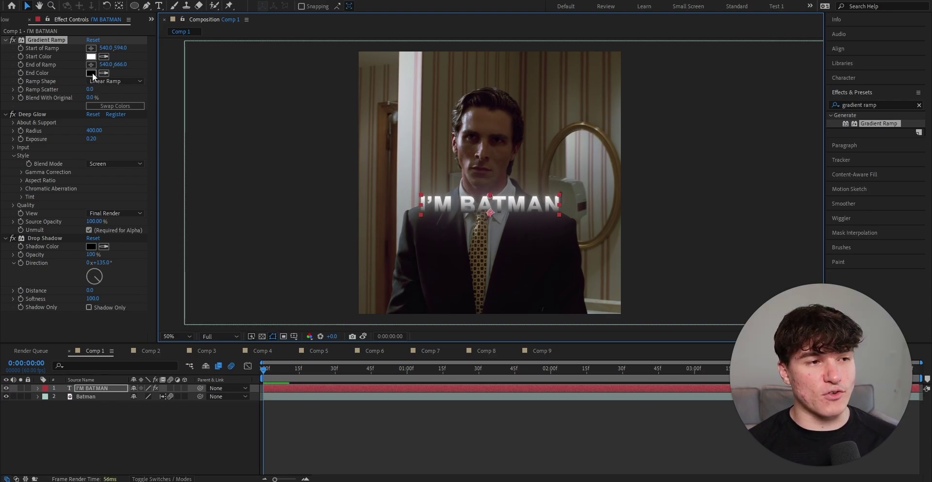
Set the gradient end colour to red FF0000 and move the ramp start slightly higher
left_click(91, 73)
mouse_move(191, 215)
left_mouse_down()
mouse_move(241, 152)
mouse_move(286, 154)
left_mouse_up()
left_click(240, 176)
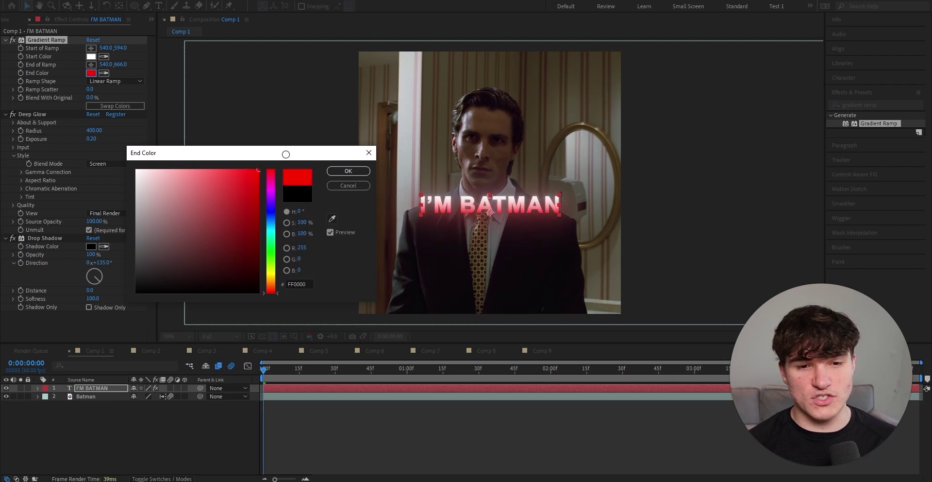
left_click(339, 175)
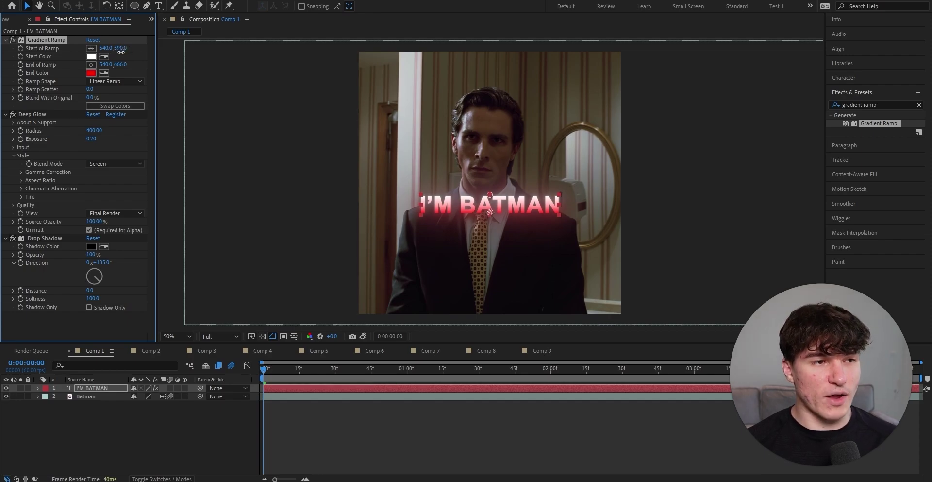
left_click_drag(490, 197, 490, 189)
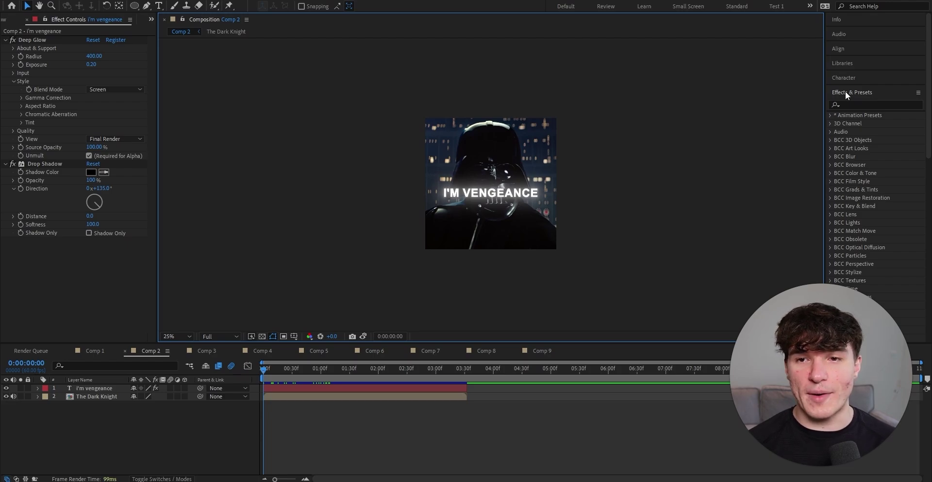
Search for S_TextureFlux and apply it to the I'M VENGEANCE title
left_click(848, 106)
type("S_texturefluxs")
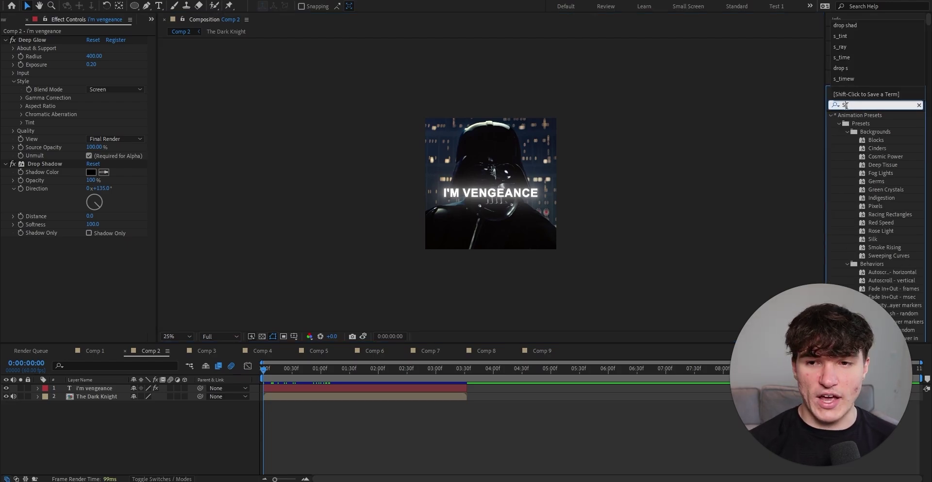
left_click(867, 124)
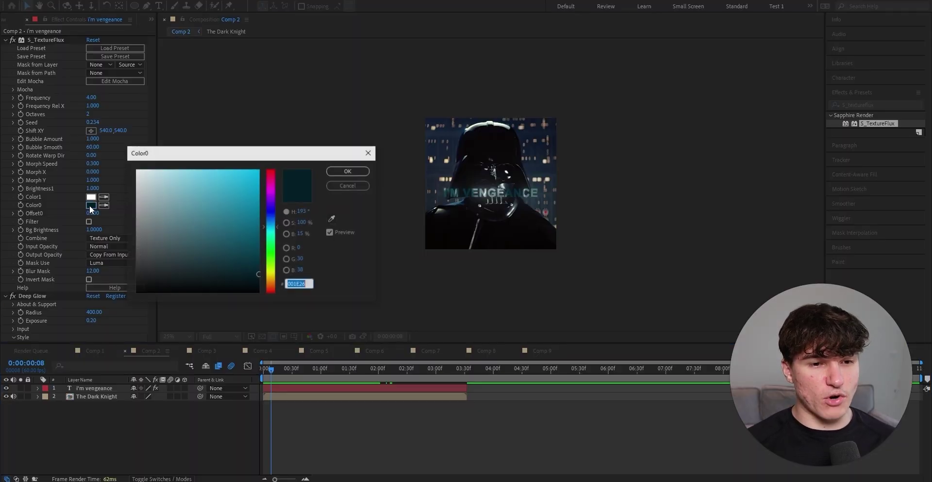
Shift the texture Color0 to yellow, preview the comp, and raise Frequency
left_click_drag(271, 235, 271, 276)
left_click(257, 171)
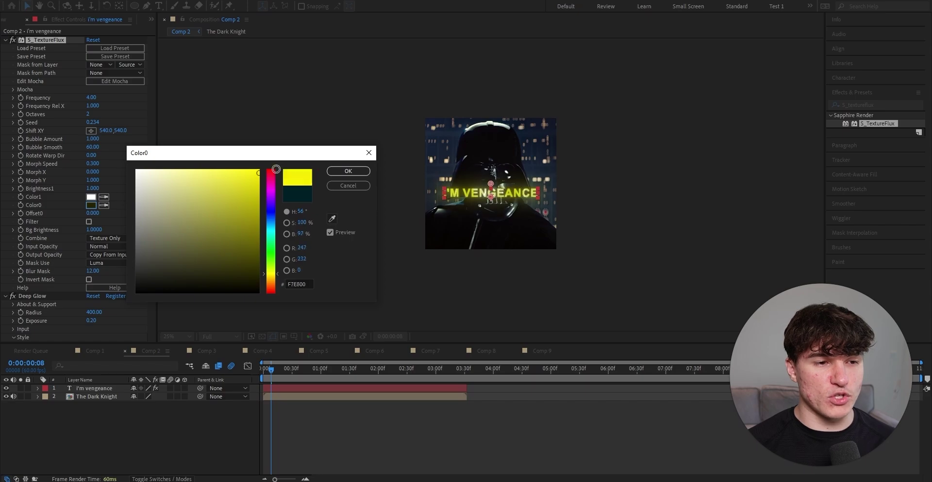
left_click(348, 171)
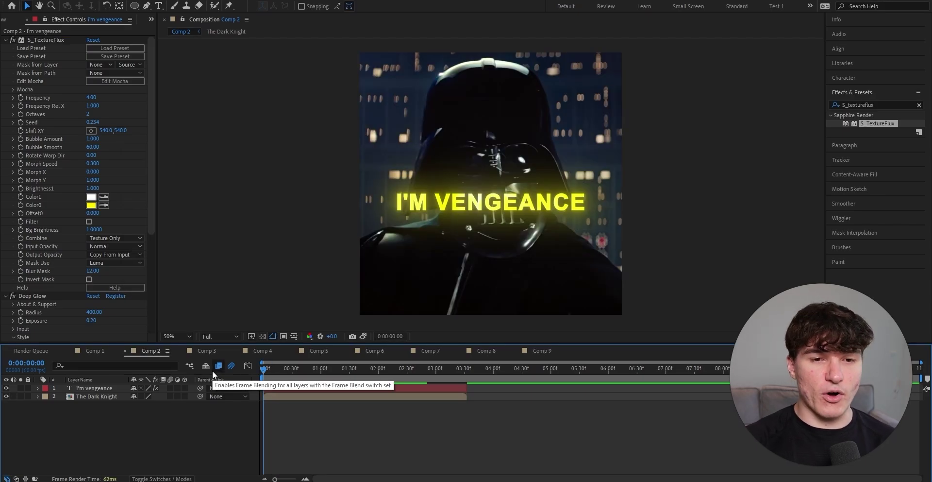
key("space")
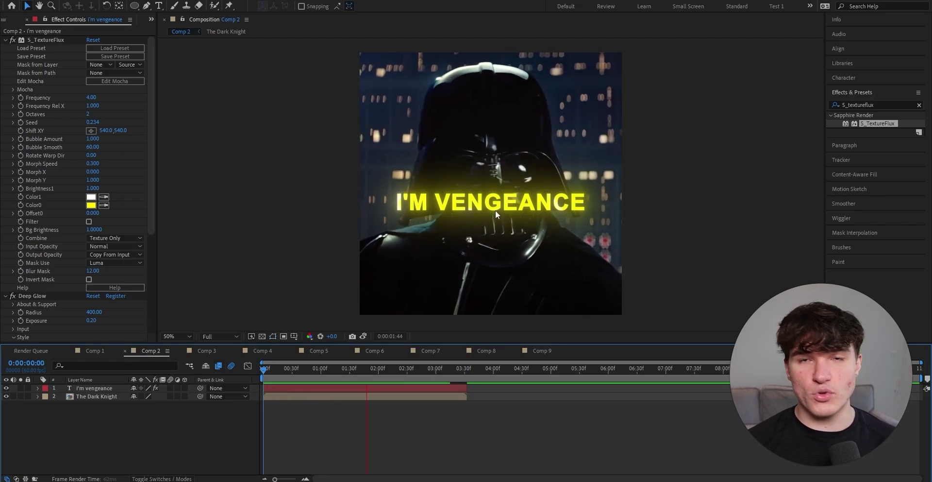
left_click(112, 92)
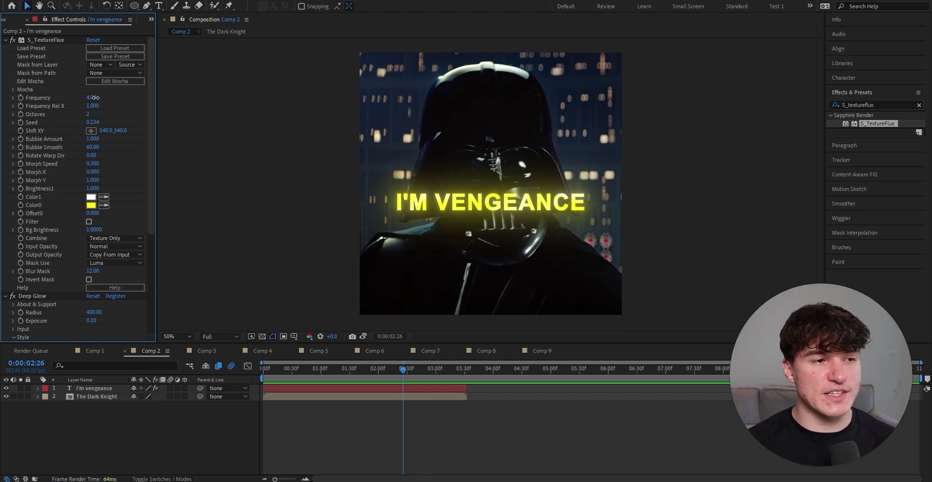
left_click_drag(96, 97, 111, 98)
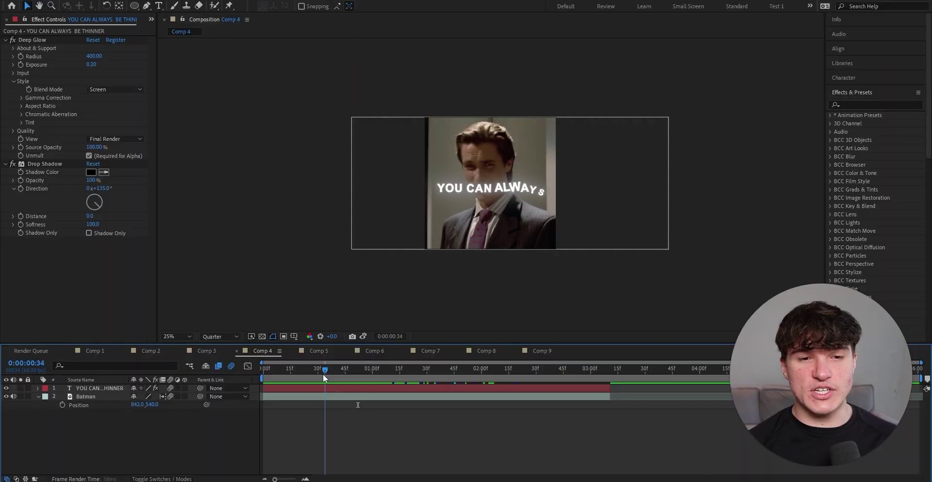
Search 'S_timewarp' and apply S_TimeWarpRGB to the YOU CAN ALWAYS BE THINNER layer
left_click_drag(322, 374, 385, 376)
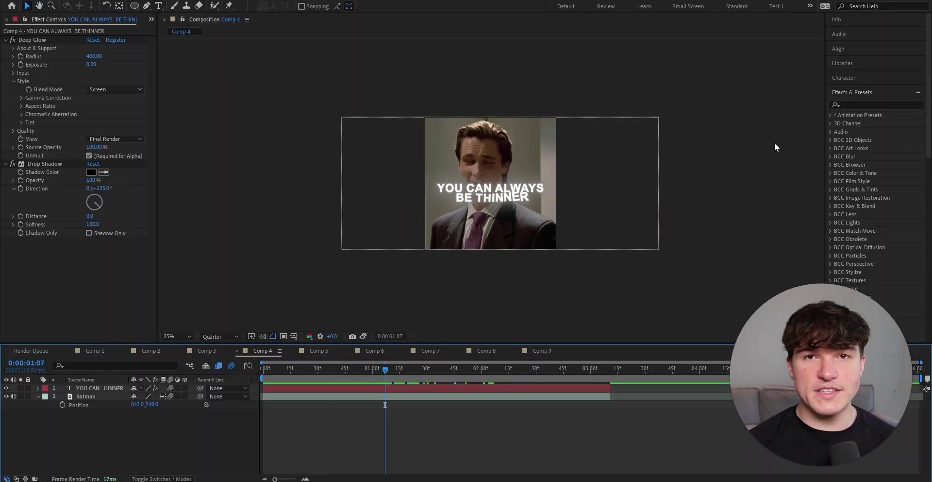
left_click(859, 105)
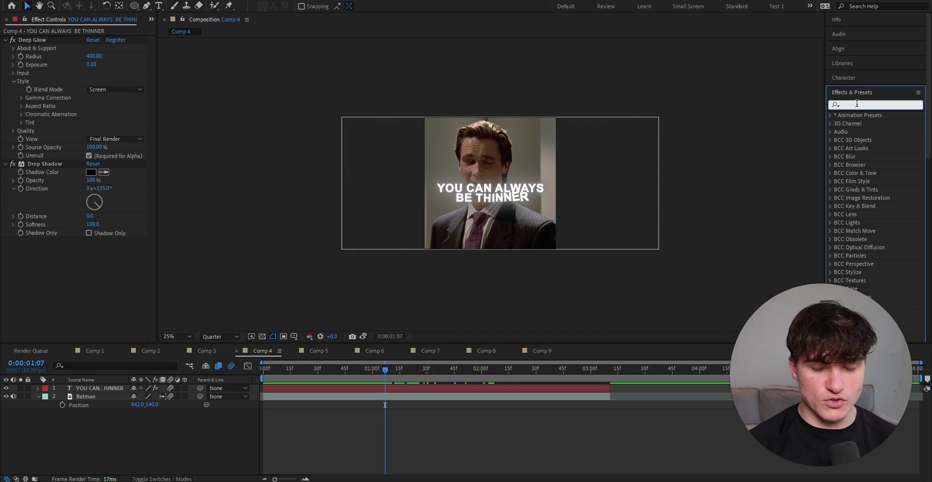
type("S_timewarp")
left_click(869, 123)
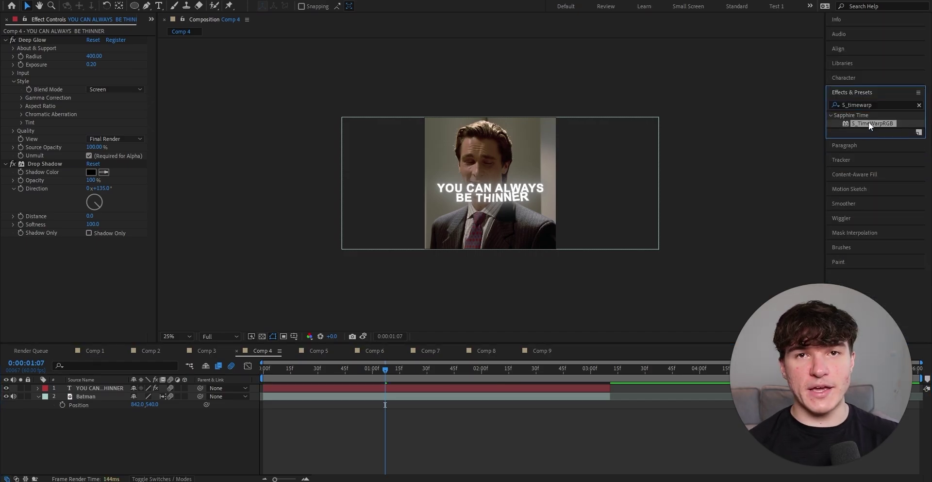
left_click_drag(869, 124, 53, 49)
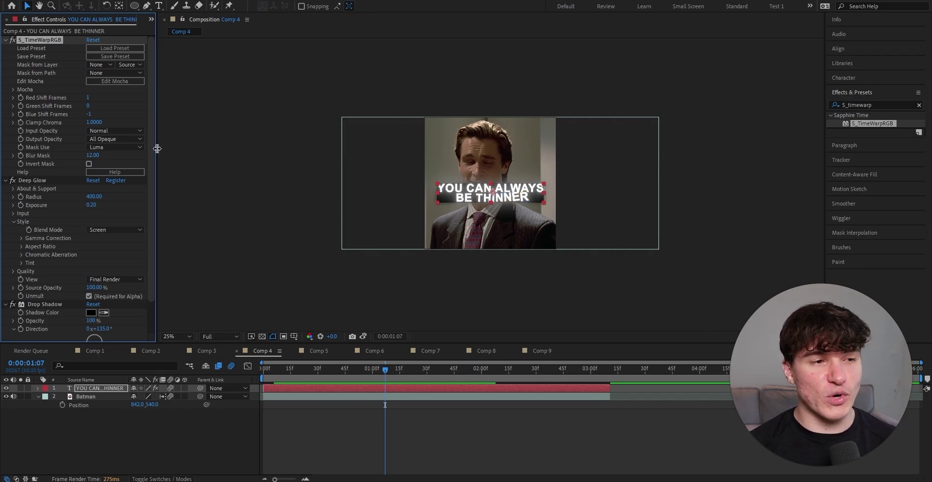
Set Output Opacity to Copy From Input, Green Shift -1 and Blue Shift -2 frames
left_click(90, 139)
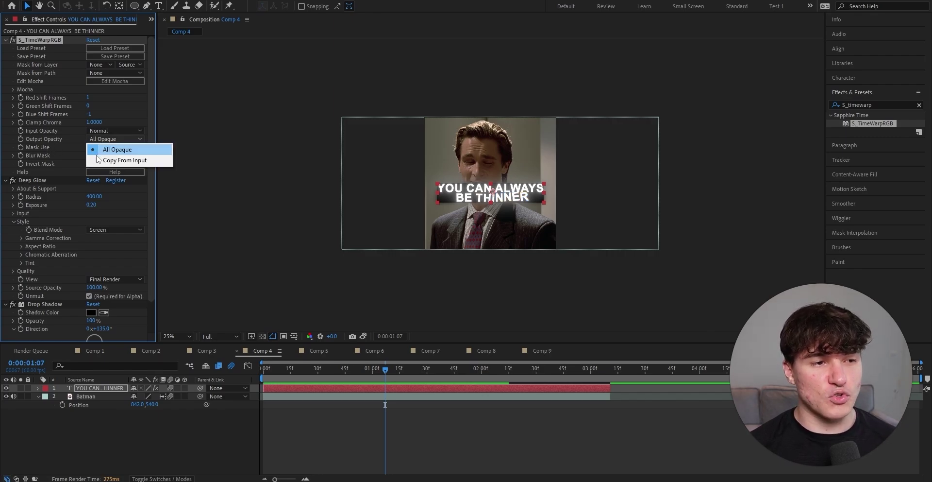
left_click(104, 160)
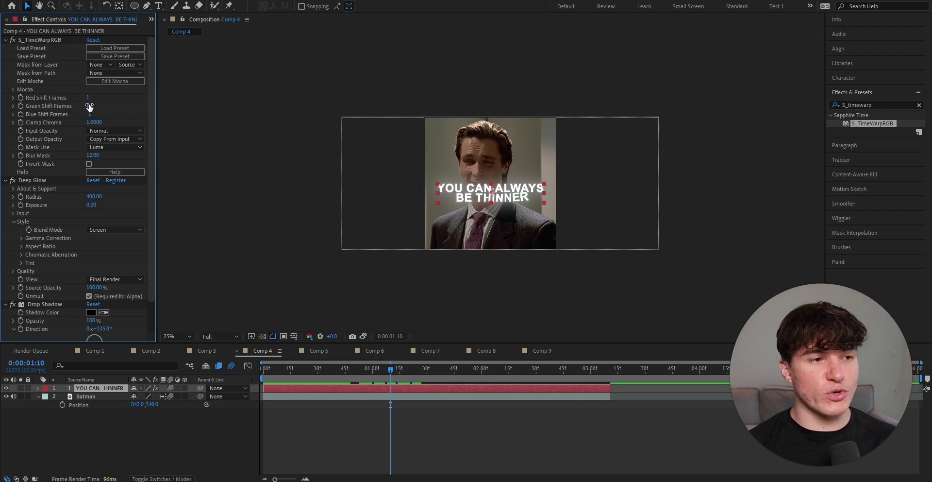
left_click(90, 105)
type("-1")
key("Return")
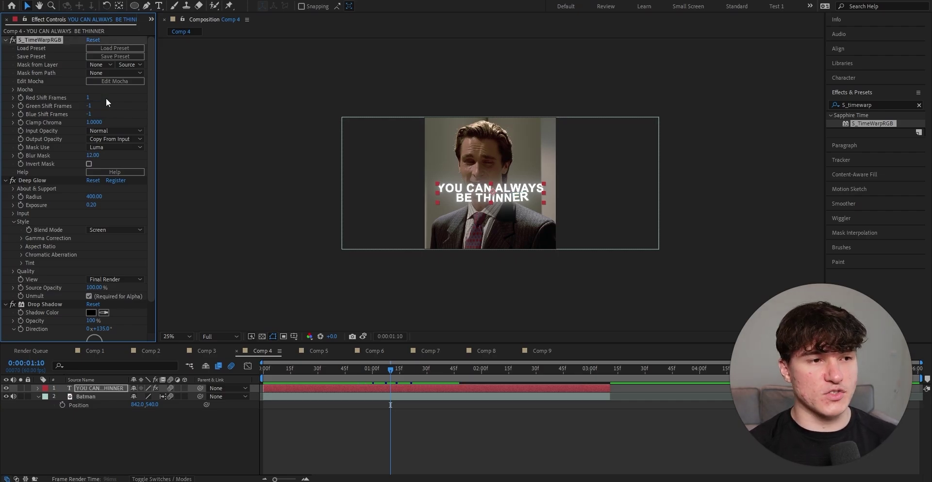
left_click(92, 114)
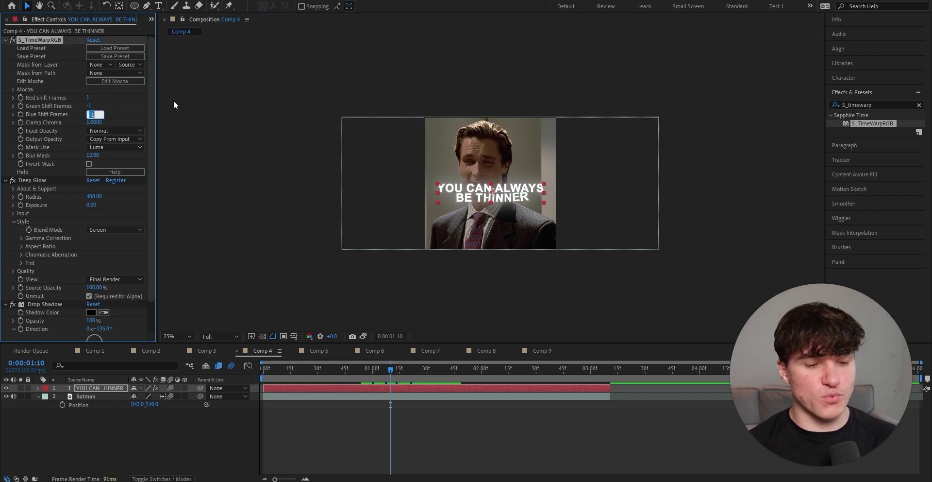
type("-2")
key("Return")
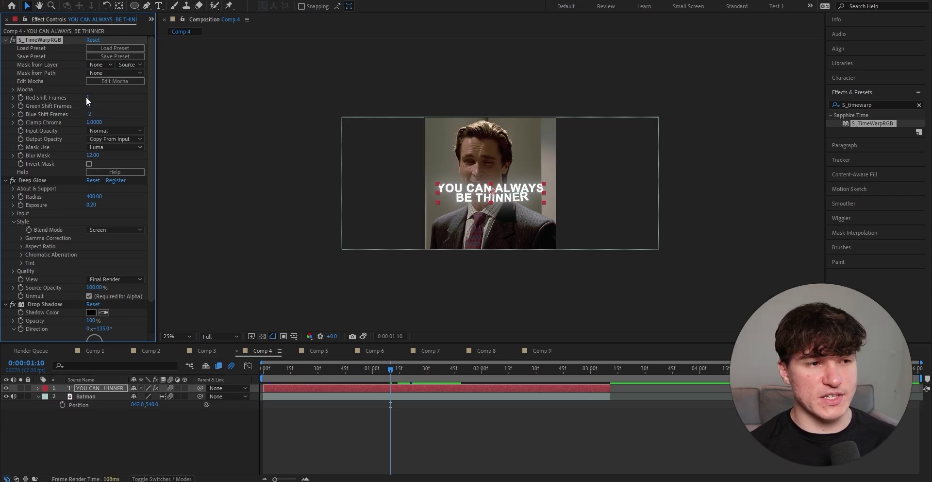
Preview the glitch from the start of the comp
key("Home")
key("space")
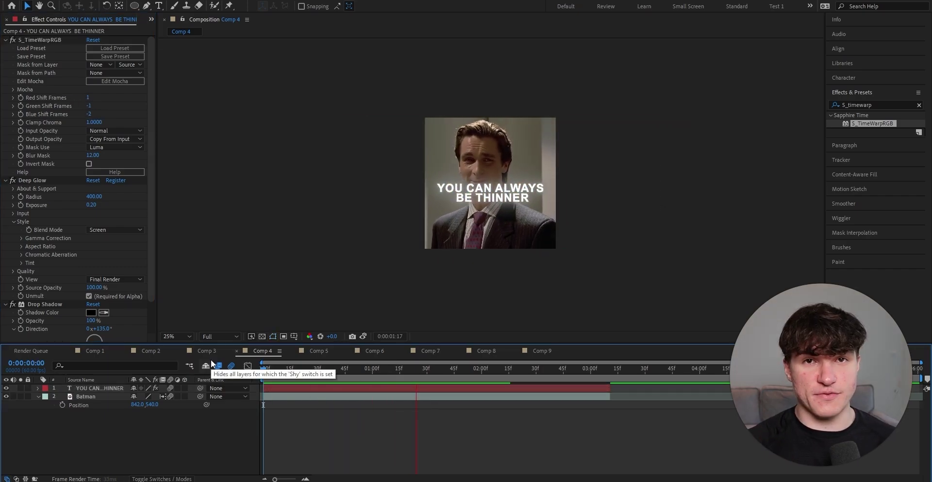
key("space")
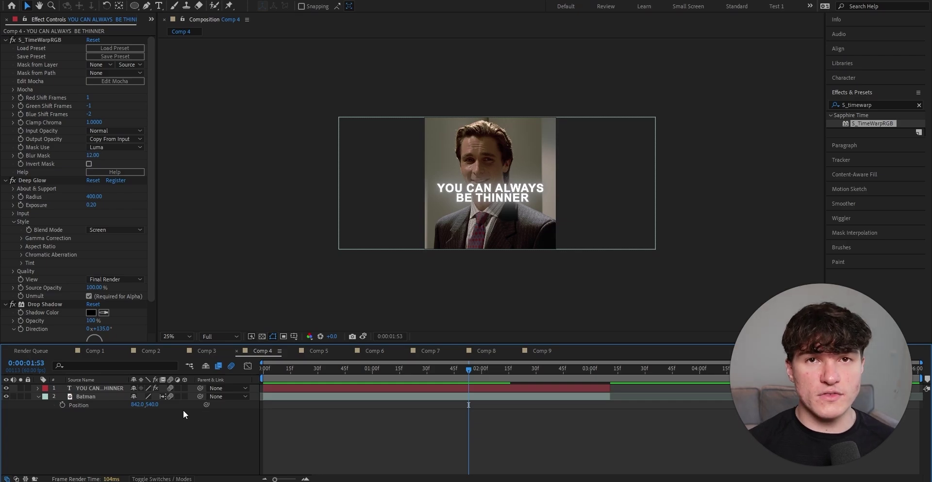
left_click(65, 100)
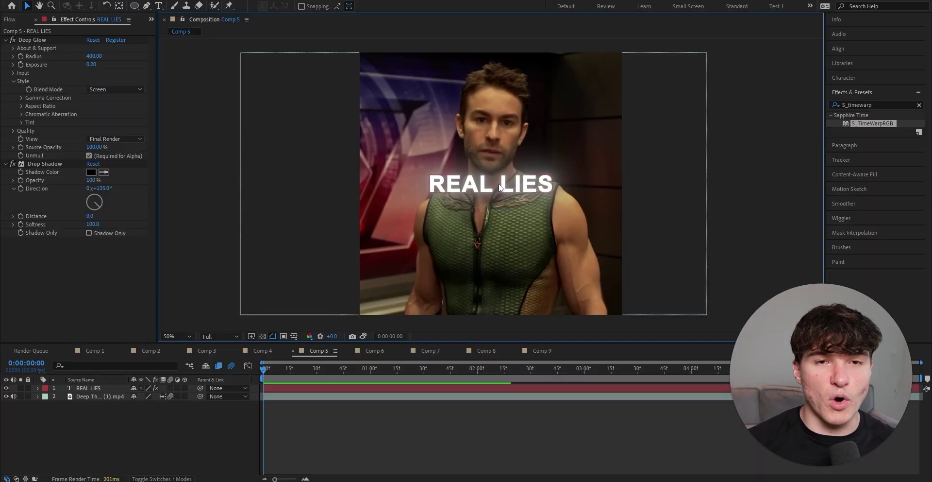
Swap fill and stroke on the REAL LIES text and set a 5 px stroke
double_click(495, 182)
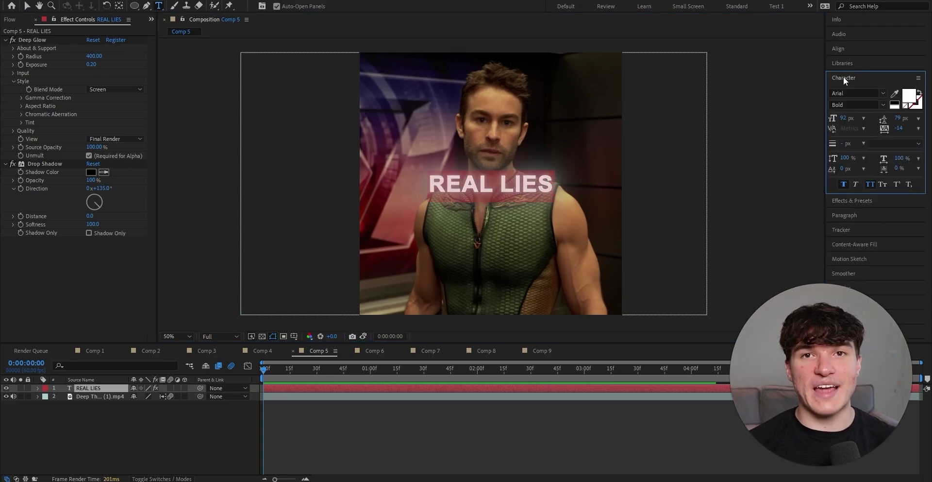
left_click(919, 96)
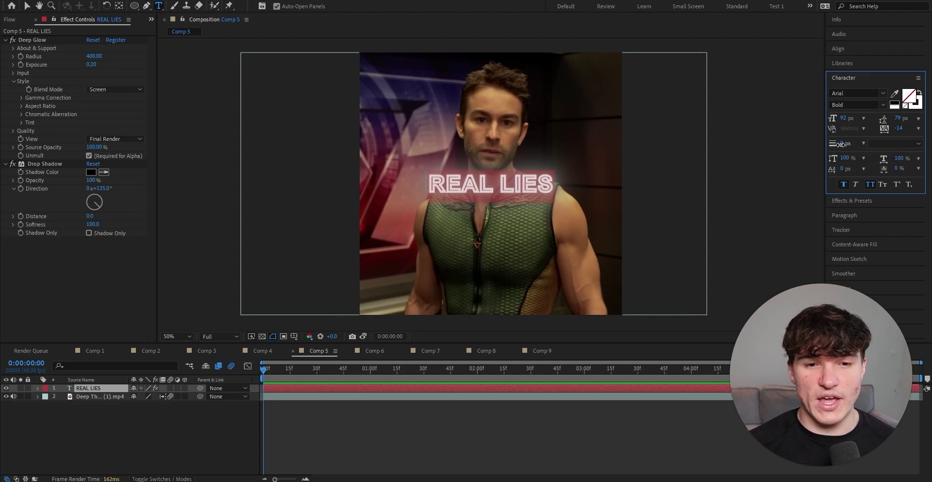
left_click_drag(840, 144, 831, 144)
Select all the REAL LIES text and set its stroke colour to red FF0000
left_click(502, 184)
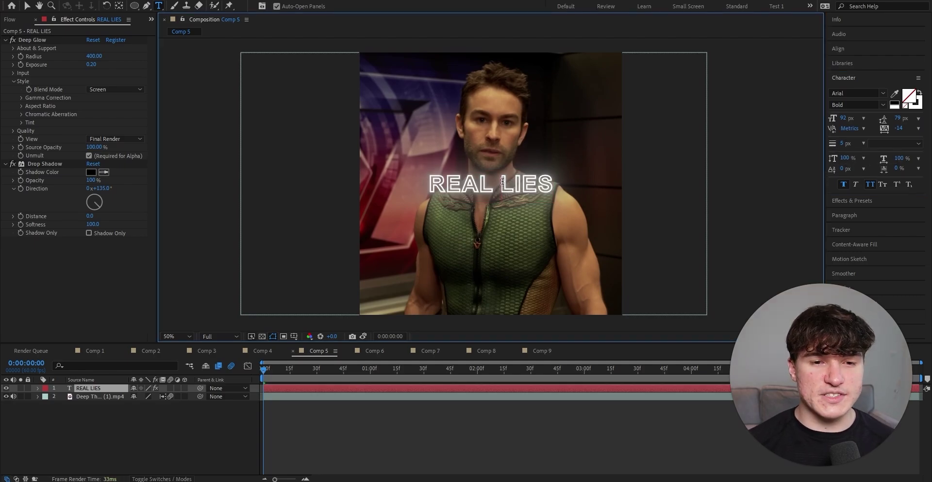
triple_click(503, 180)
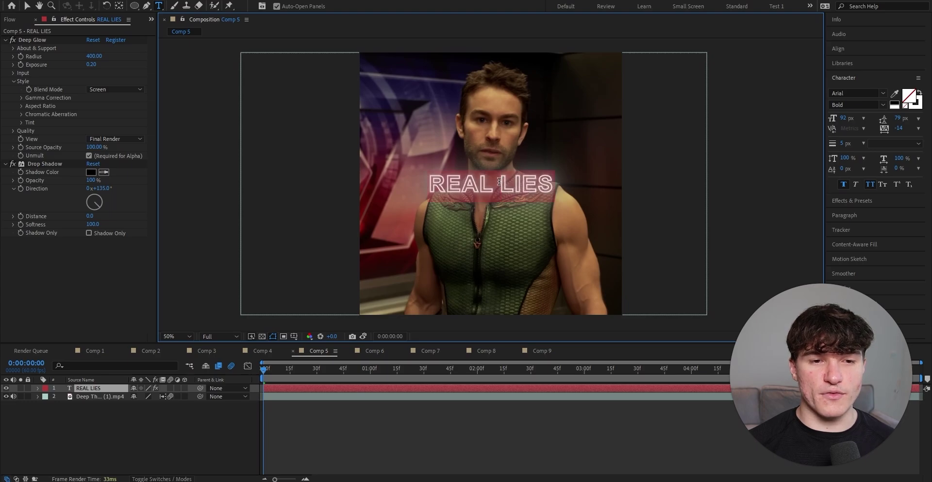
left_click(921, 103)
left_click(913, 97)
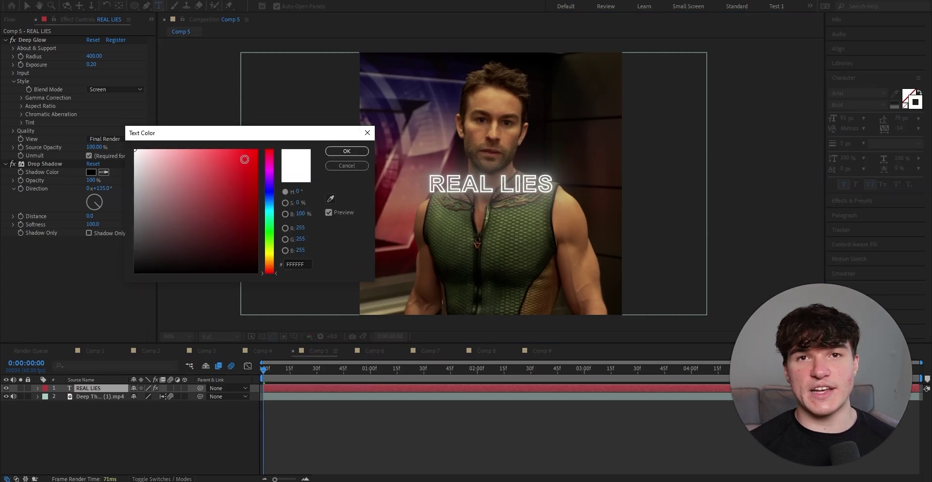
left_click(257, 150)
left_click(347, 151)
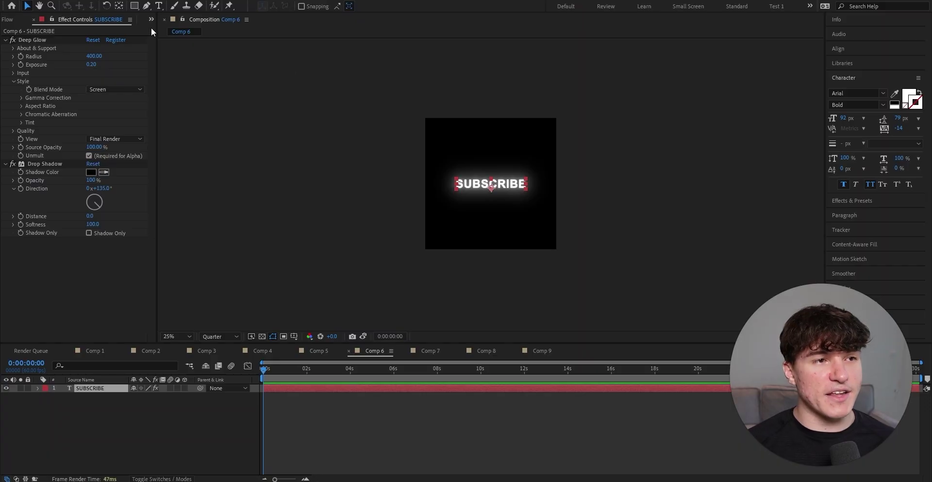
Draw a circular ellipse mask around SUBSCRIBE
left_click(136, 7)
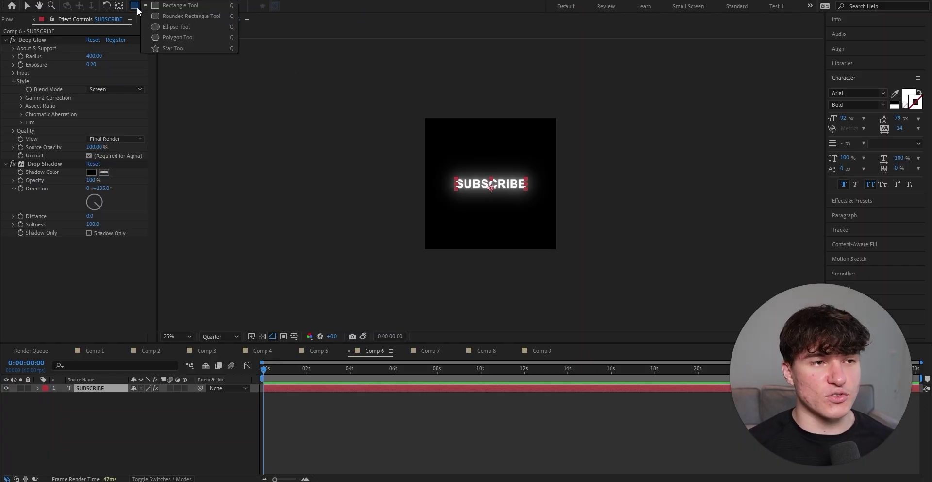
left_click(165, 26)
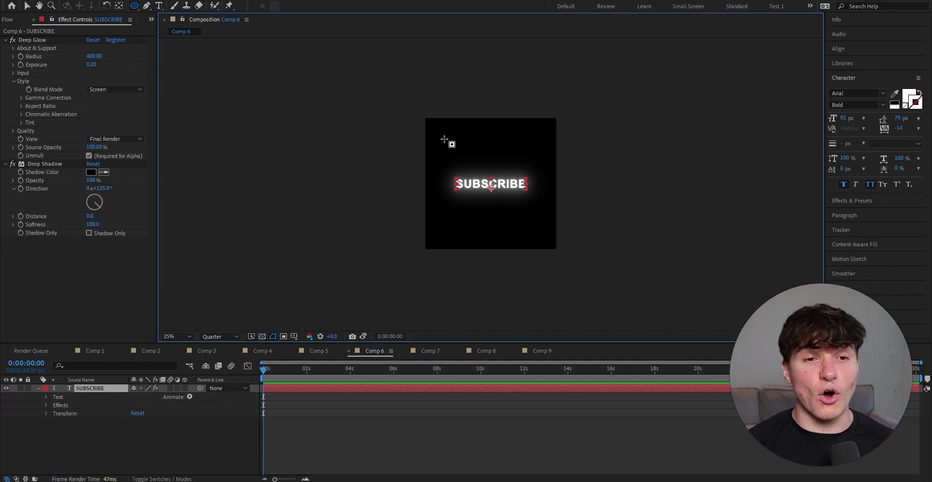
left_click_drag(444, 139, 538, 226)
key("v")
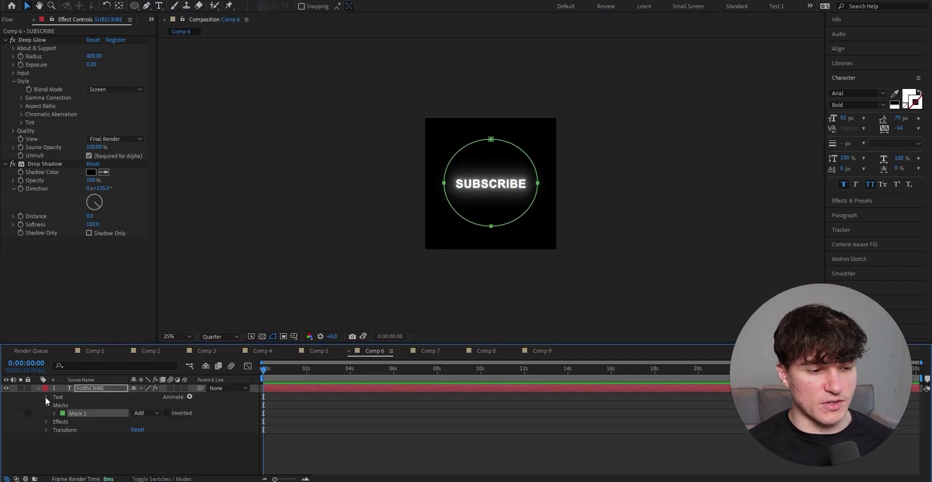
Set the text's Path Options Path to Mask 1
left_click(46, 397)
left_click(53, 412)
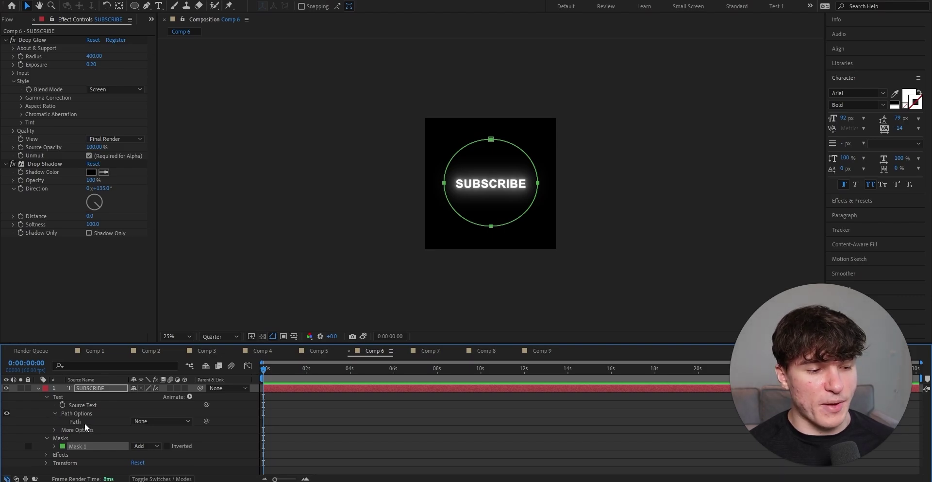
left_click(150, 421)
left_click(155, 446)
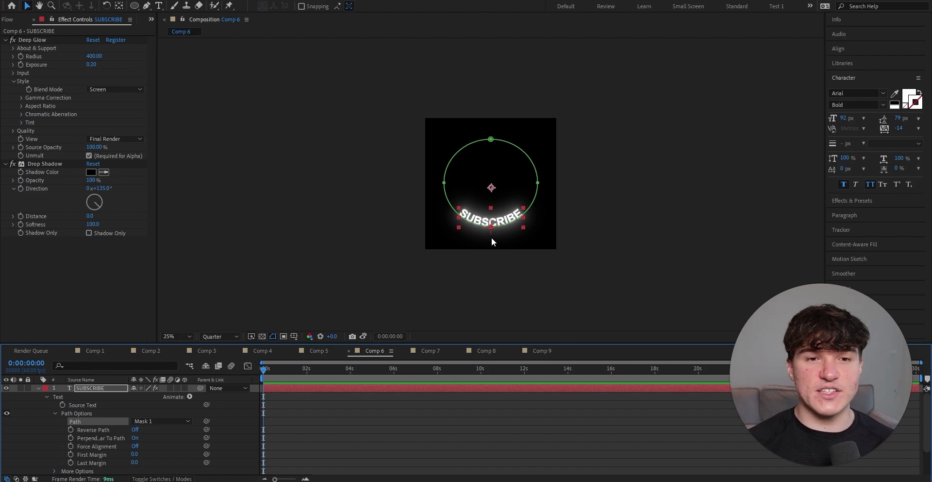
Stretch the circular mask into a wider ellipse and shift it upward
left_click(489, 158)
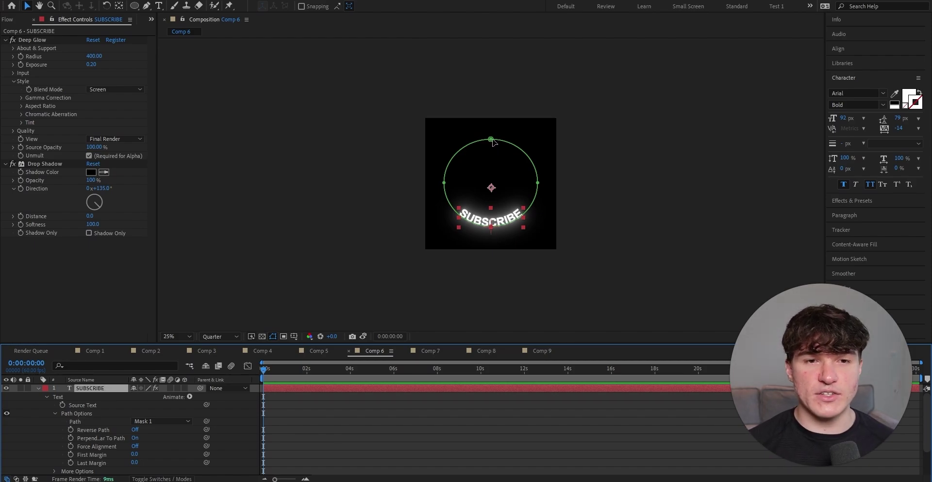
double_click(491, 140)
left_click_drag(538, 182, 567, 182)
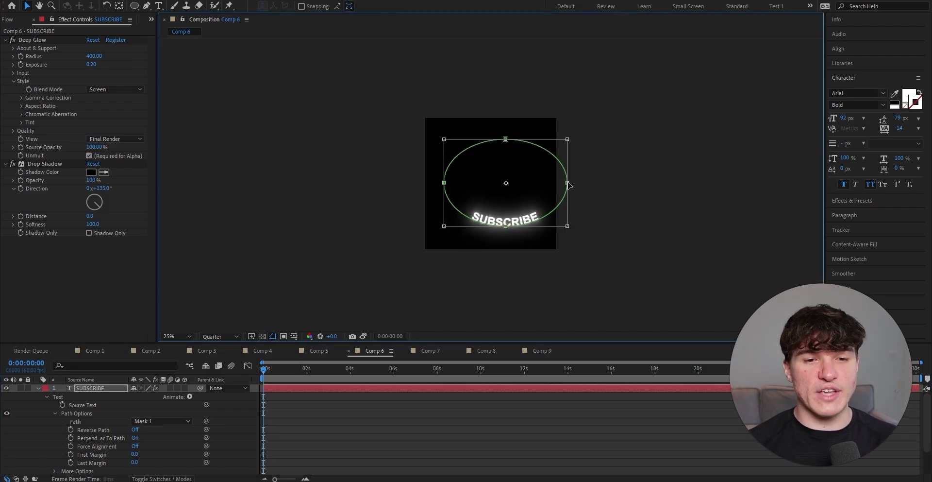
left_click_drag(446, 185, 409, 185)
mouse_move(539, 183)
left_mouse_down()
mouse_move(539, 134)
mouse_move(541, 187)
left_mouse_up()
left_click(307, 396)
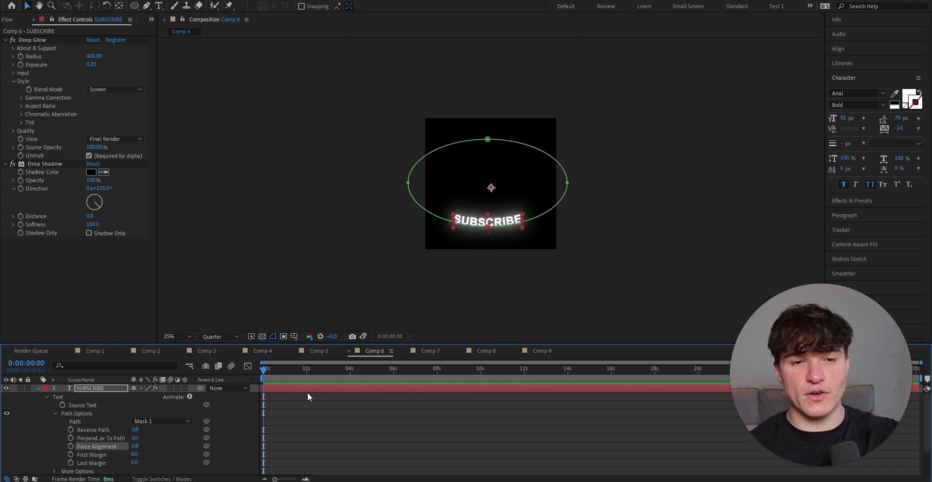
Slide SUBSCRIBE to the ellipse top with First Margin, turn Reverse Path on, fine-tune to 1619
left_click(301, 400)
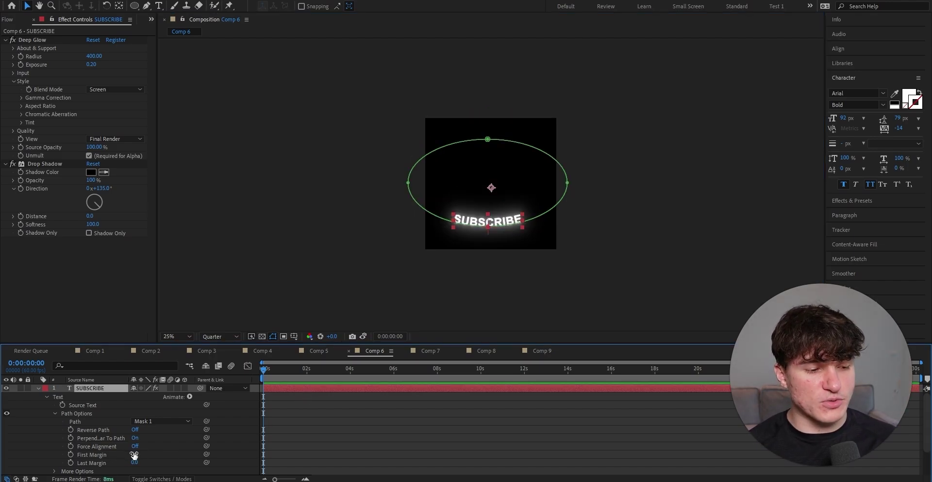
left_click_drag(134, 454, 713, 369)
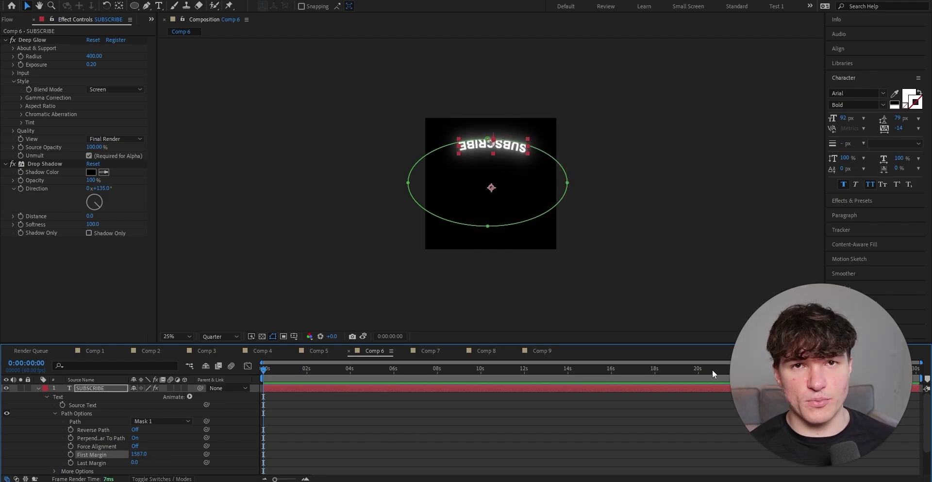
left_click(135, 429)
left_click_drag(138, 453, 157, 450)
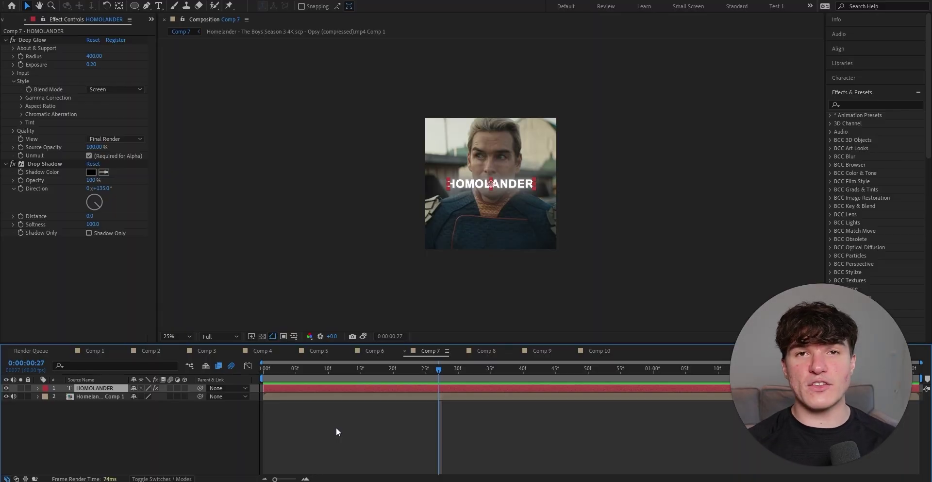
Search 'S_rays' and apply S_Rays to the HOMOLANDER title
left_click(868, 103)
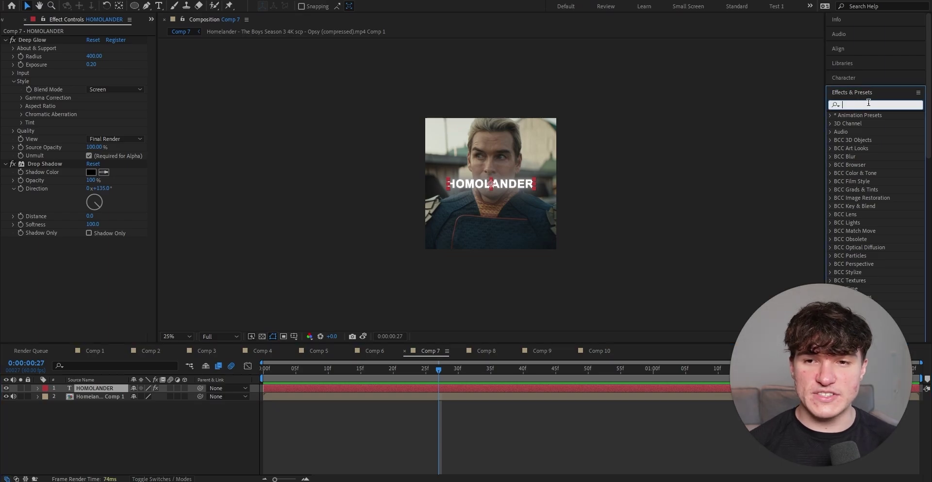
type("S_rays")
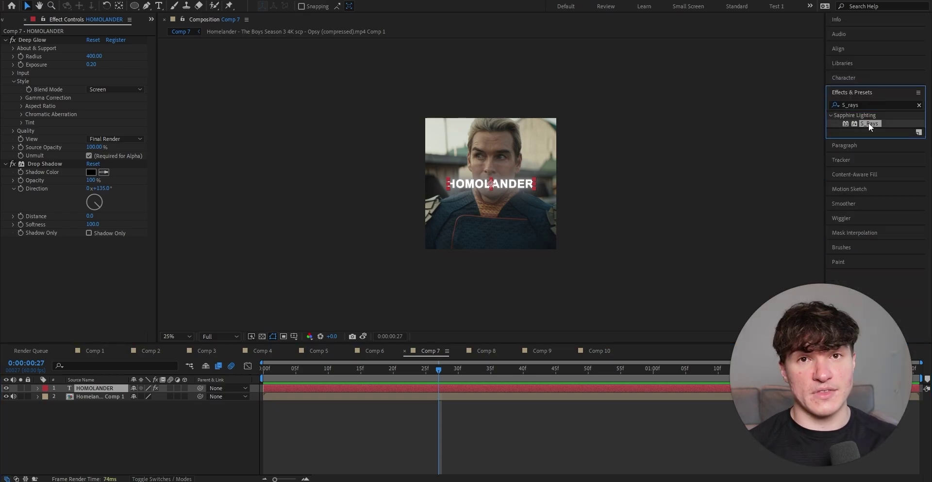
left_click_drag(869, 123, 69, 39)
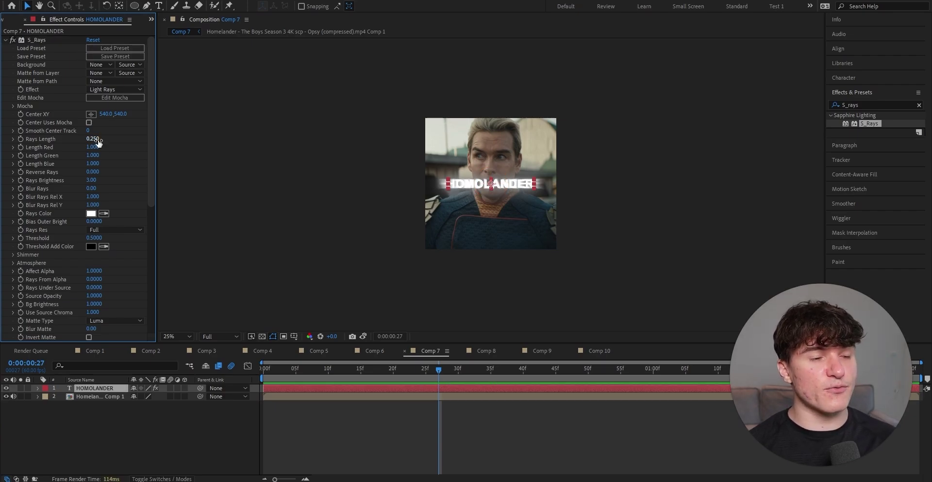
Set Rays Length 1, Rays Brightness 1.5, and a red Rays Color
type("1")
key("Return")
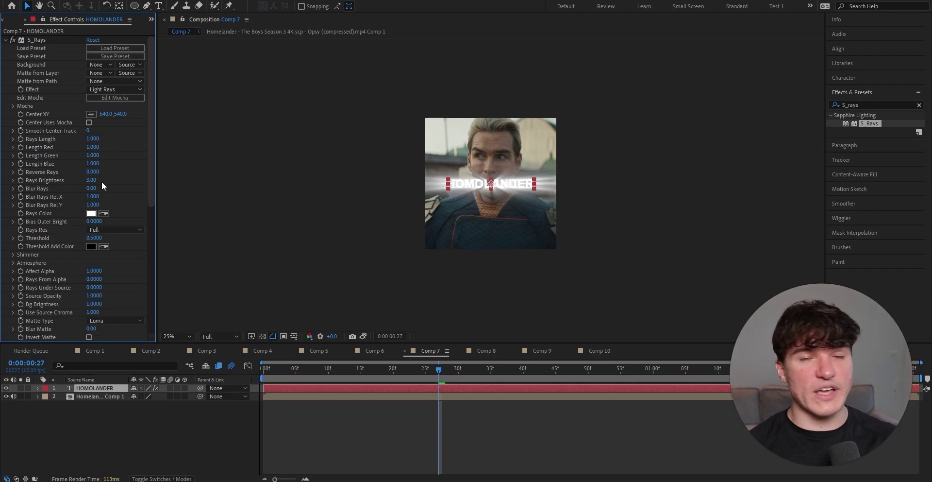
left_click(92, 181)
type("1")
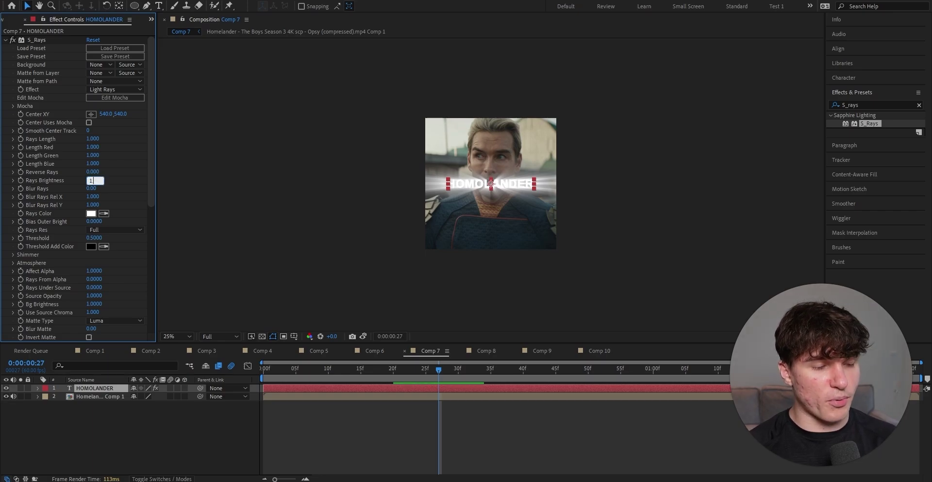
type(".5")
key("Return")
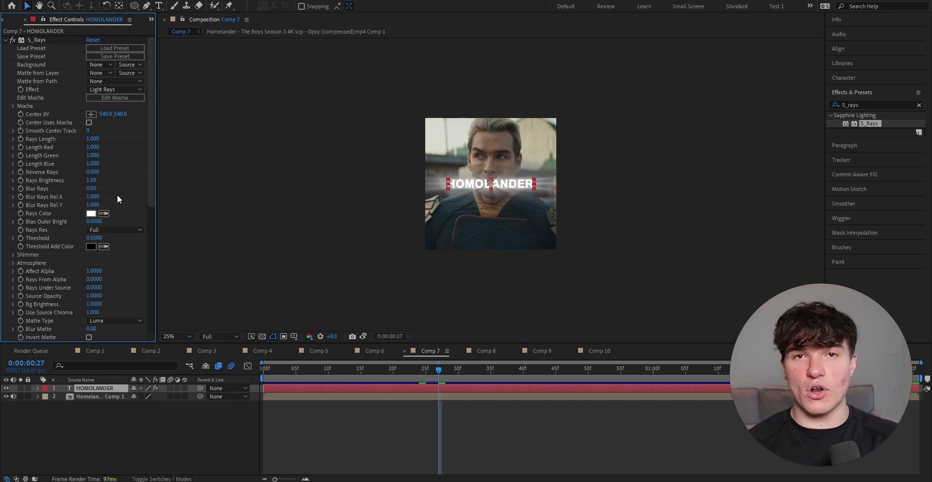
left_click(91, 213)
left_click(242, 159)
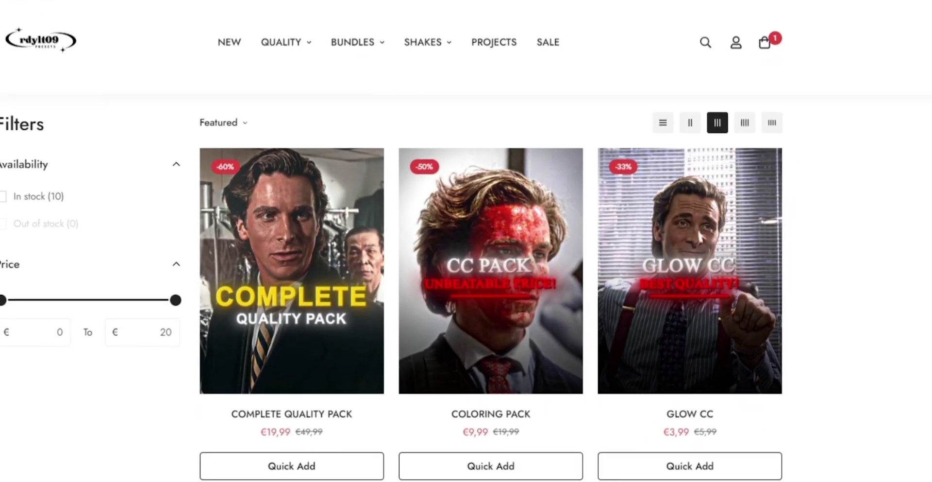
scroll(466, 242, "down", 10)
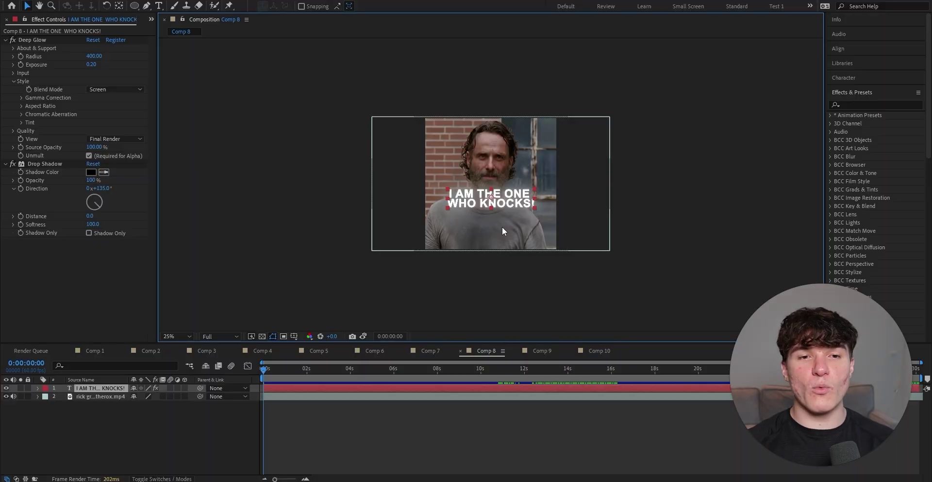
Change the I AM THE ONE WHO KNOCKS! title's fill colour to red FF0000
double_click(490, 202)
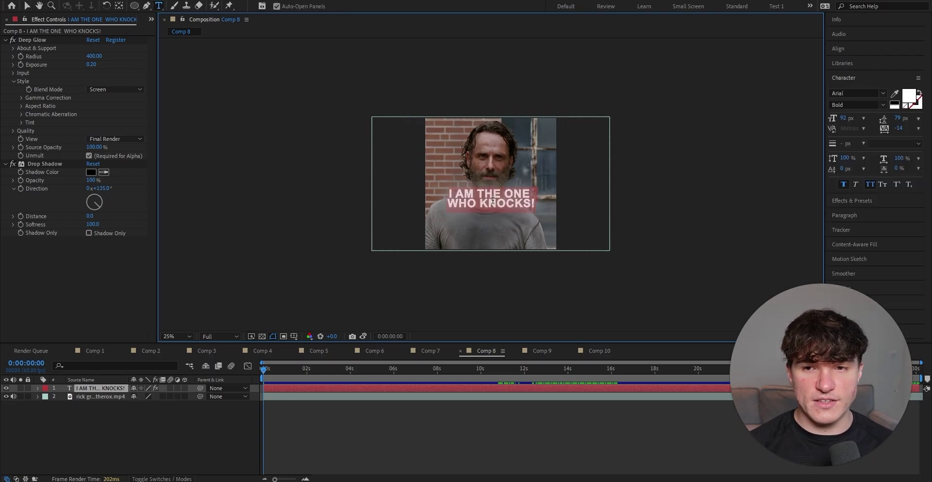
left_click(913, 102)
type("FF0000")
left_click(347, 151)
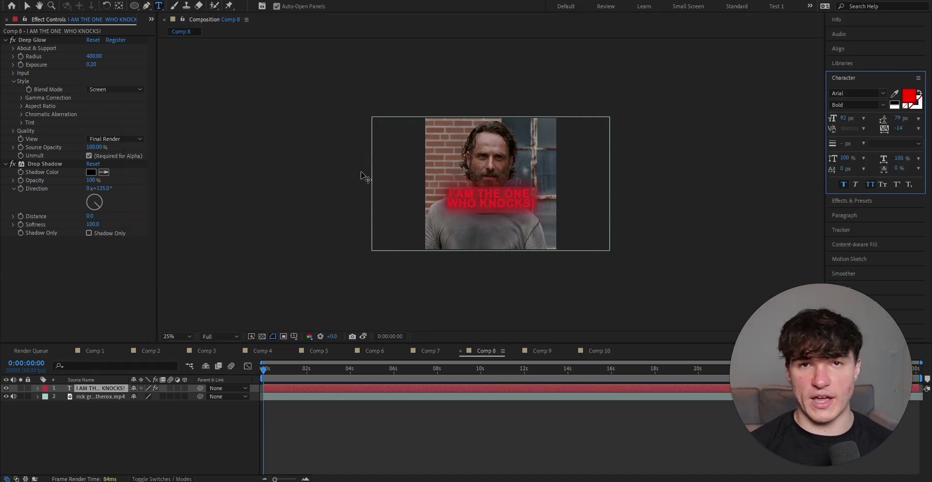
left_click(853, 200)
Apply the Fractal Noise effect to the title text layer
left_click(874, 105)
type("fractal noise")
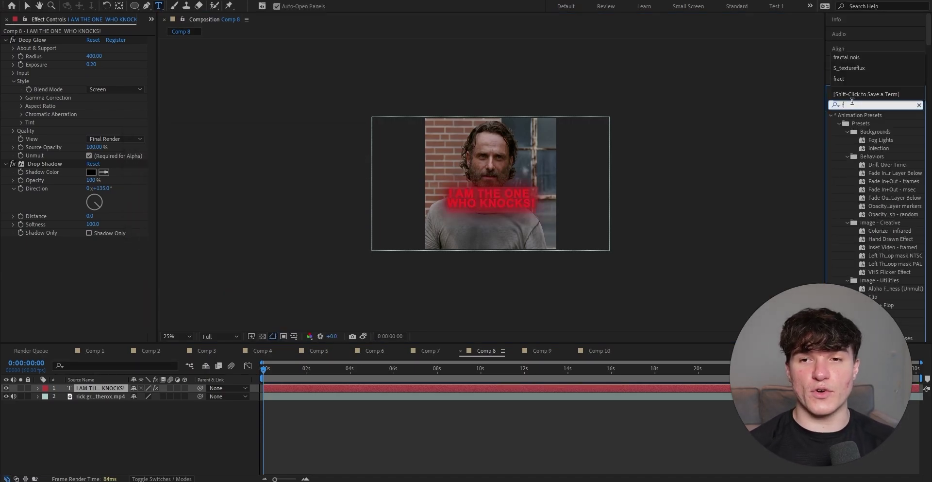
left_click(877, 156)
left_click_drag(886, 157, 65, 42)
key("v")
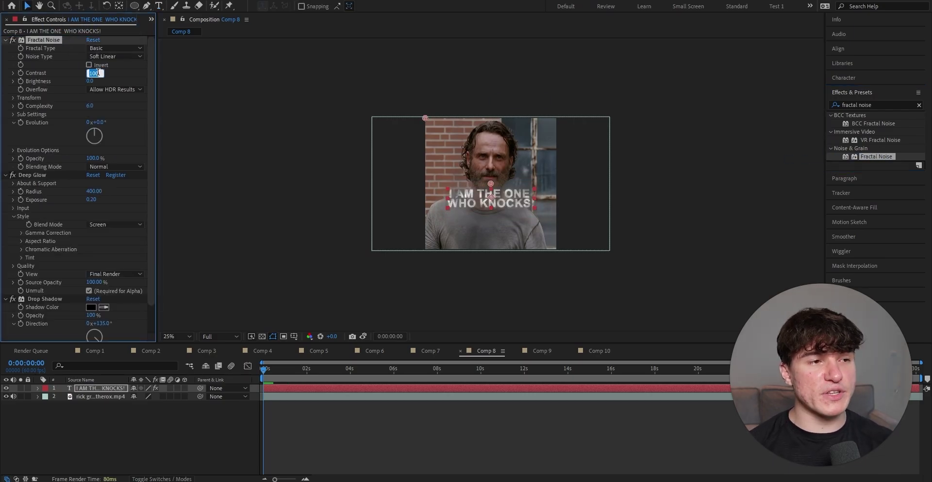
Set Fractal Noise Contrast to 800 and Brightness to -10, and start an Evolution expression
type("800")
key("Return")
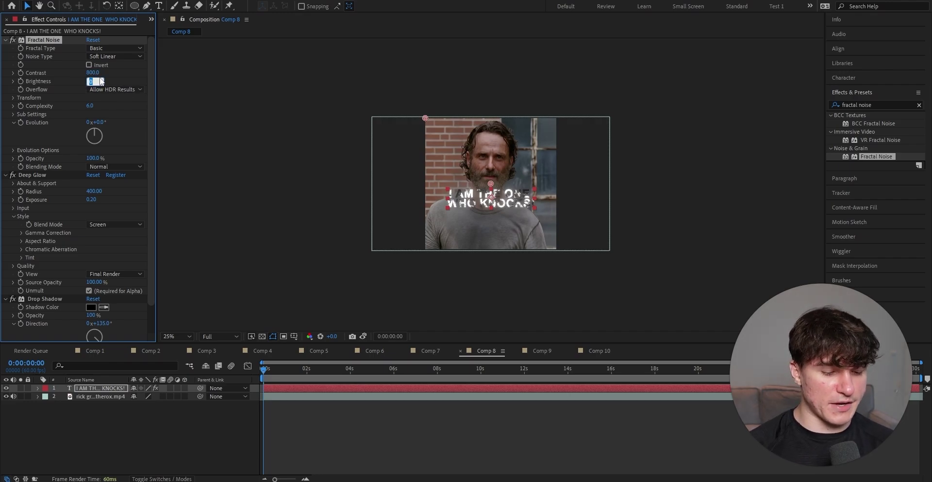
type("-10")
key("Return")
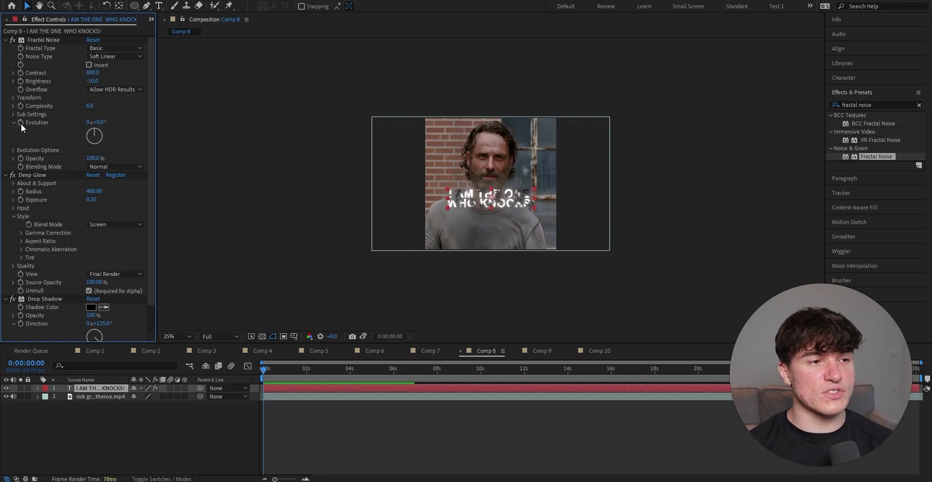
left_click(21, 123, "alt")
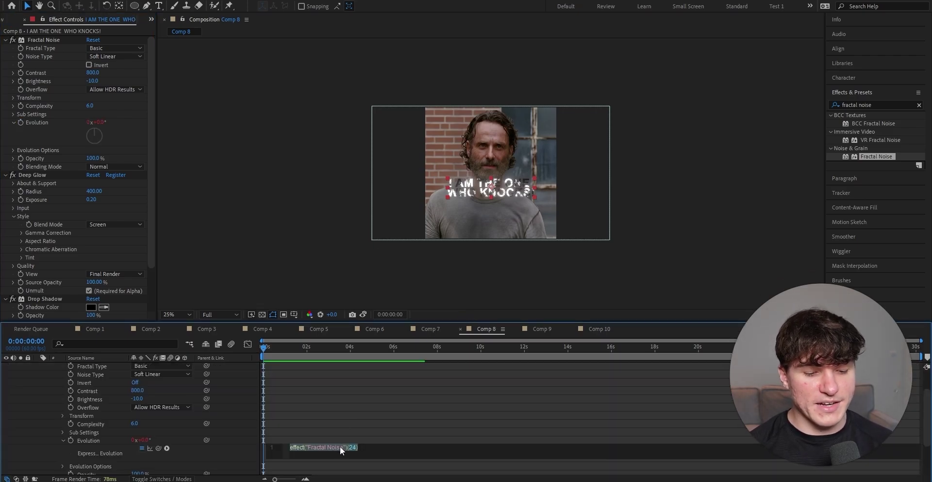
key("BackSpace")
Drive Evolution with the expression time*200 and set Fractal Noise blending to Screen
type("time")
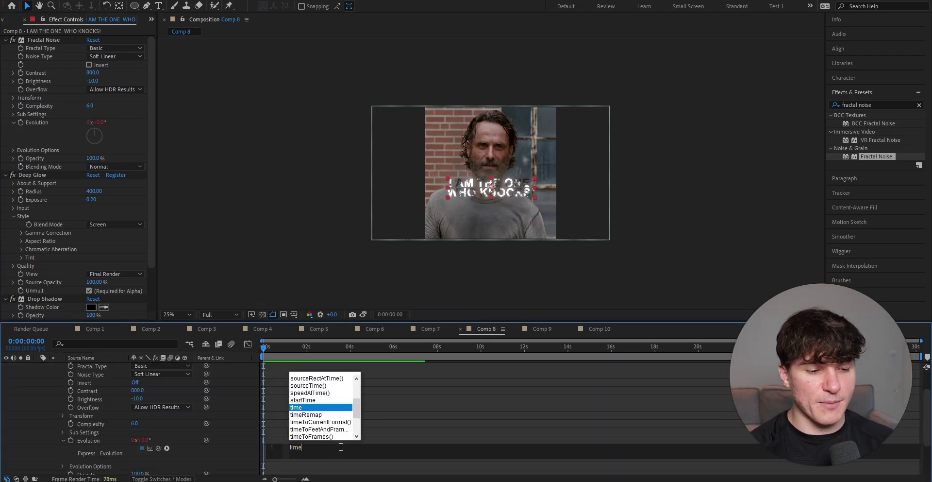
type("*200")
left_click(127, 156)
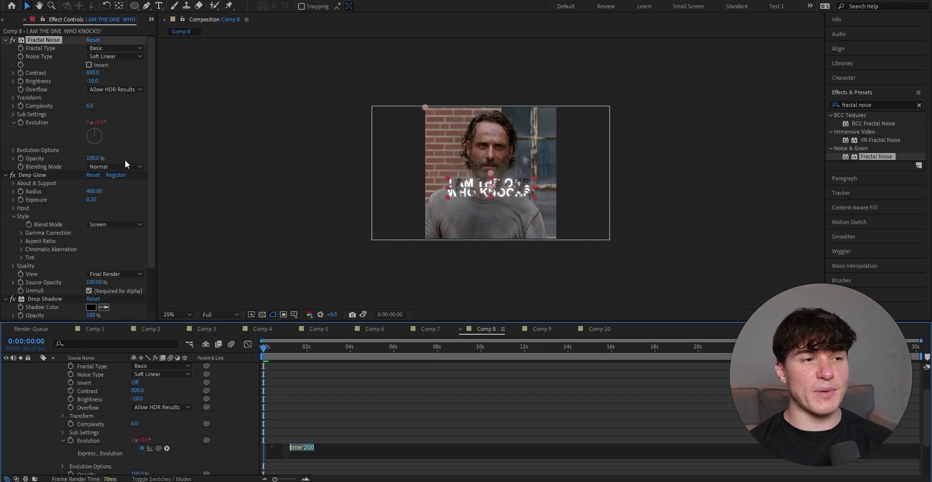
left_click(124, 166)
left_click(105, 224)
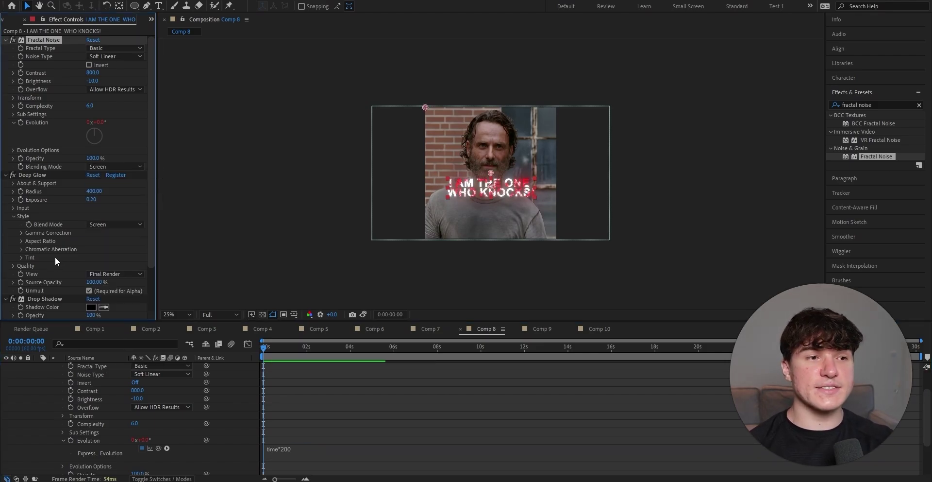
Enable the red tint in Deep Glow's Tint settings
left_click(22, 257)
scroll(23, 257, "down", 1)
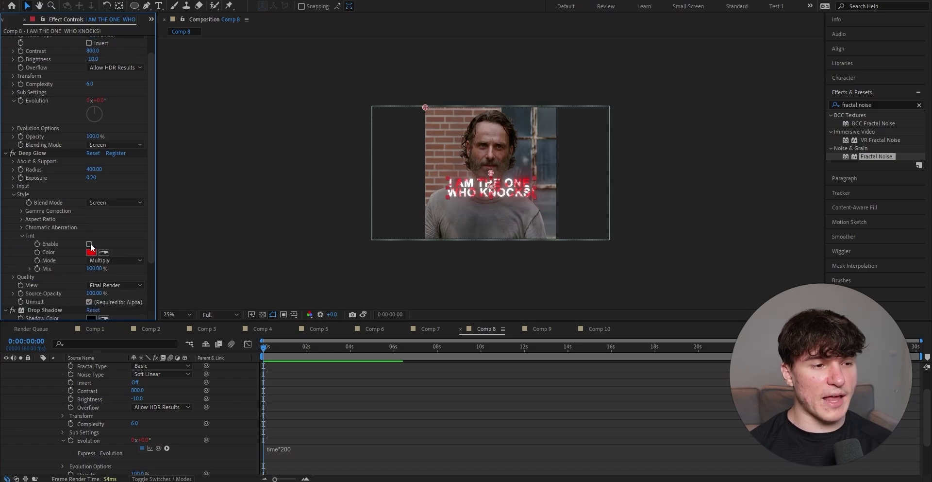
left_click(89, 244)
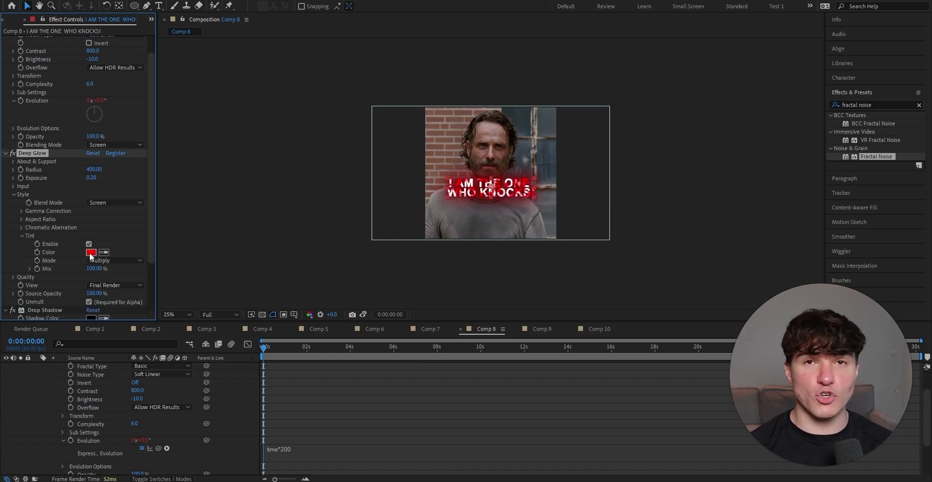